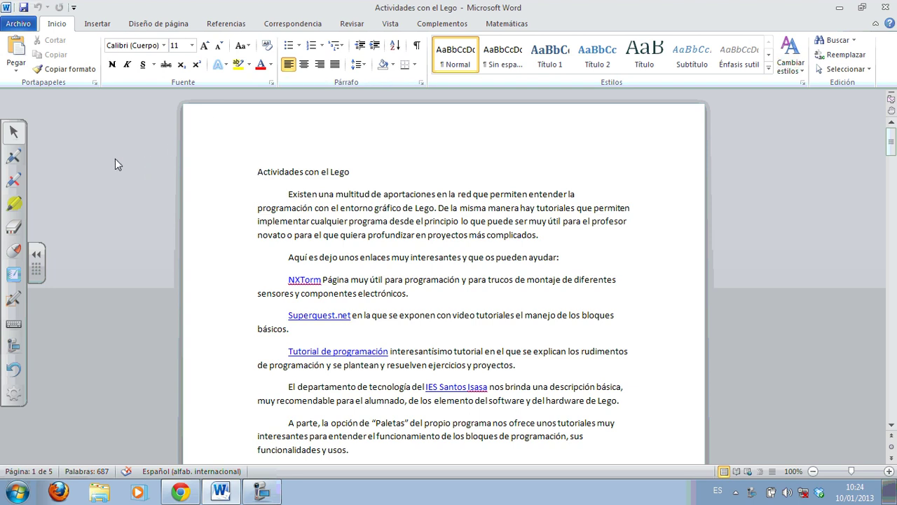
- Save the Lego activities document to the desktop as a web page (Página web) named legoekintzak
left_click(19, 24)
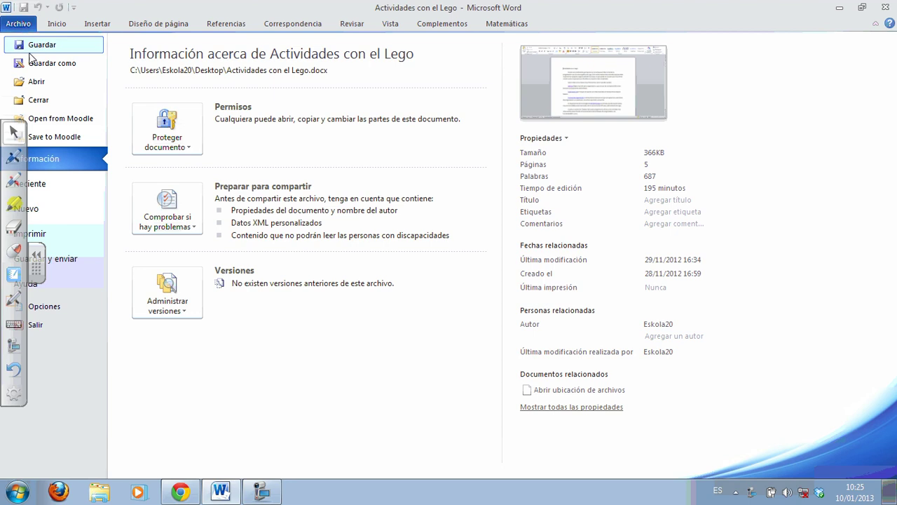
left_click(56, 65)
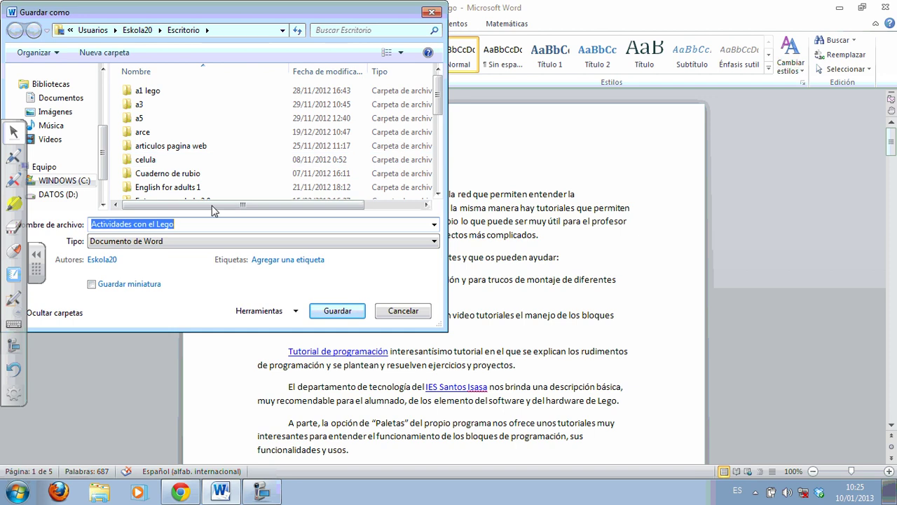
left_click(37, 257)
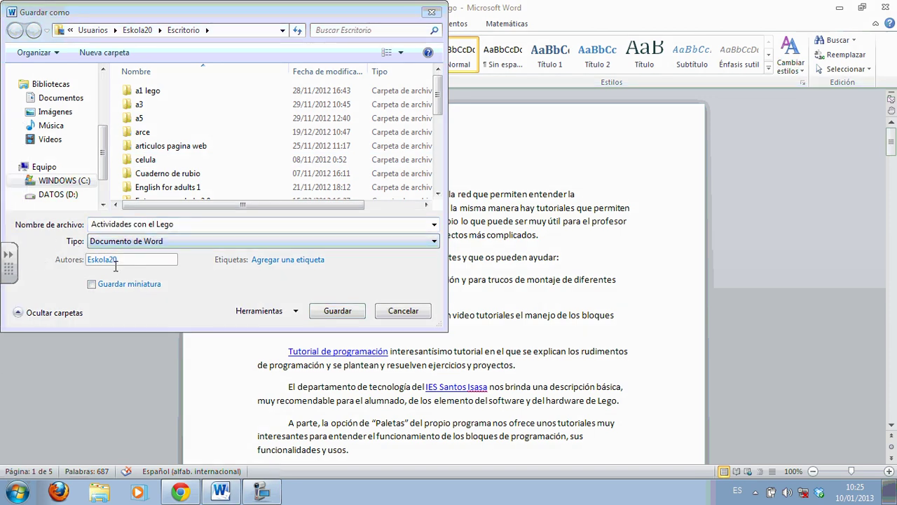
left_click(434, 242)
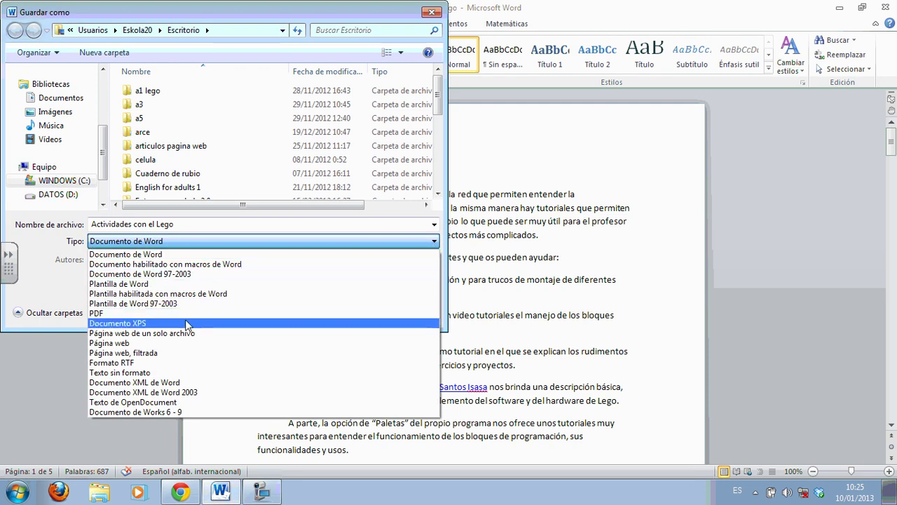
left_click(133, 344)
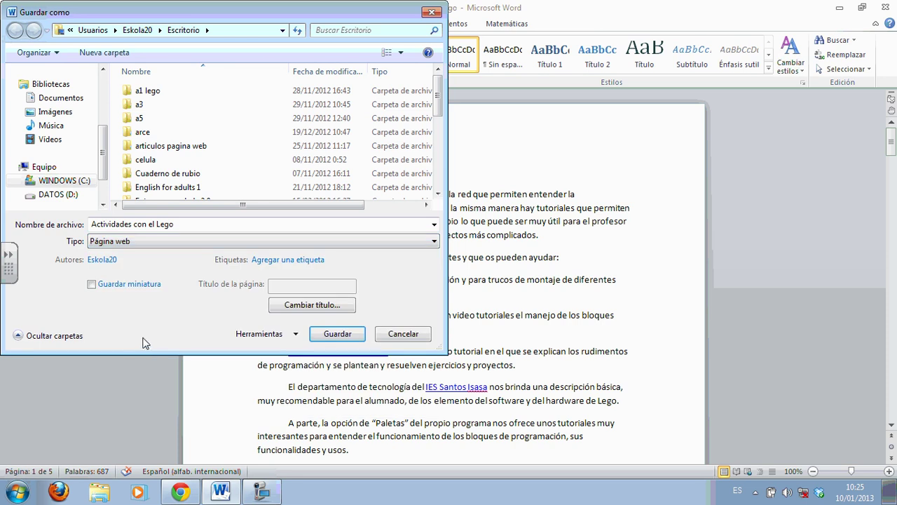
left_click(197, 225)
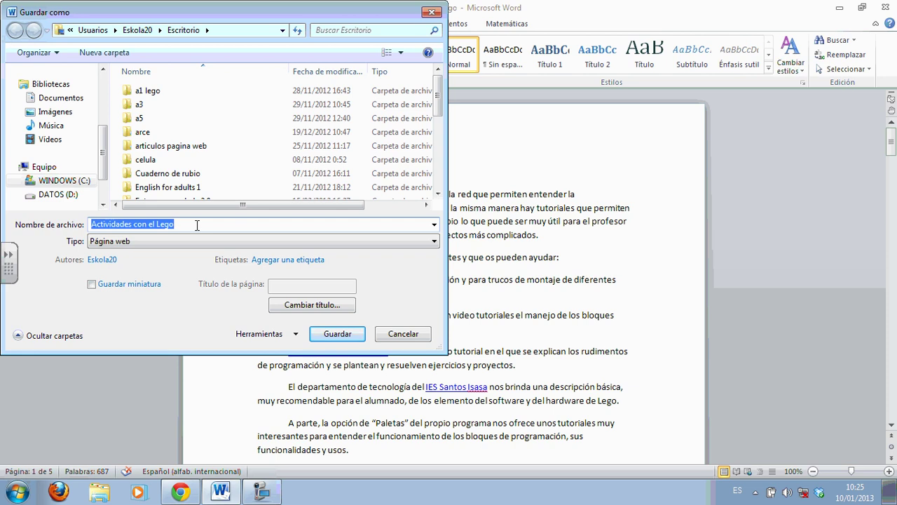
type("legoekintzak")
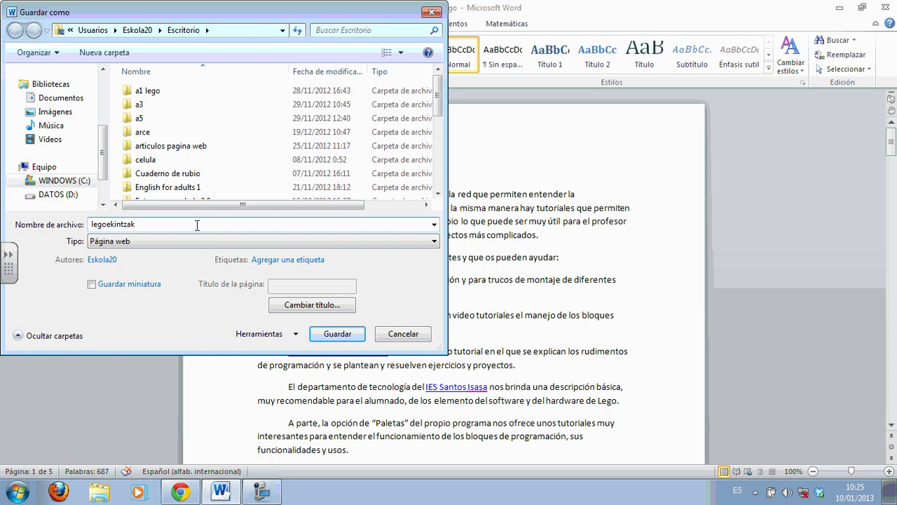
left_click(337, 335)
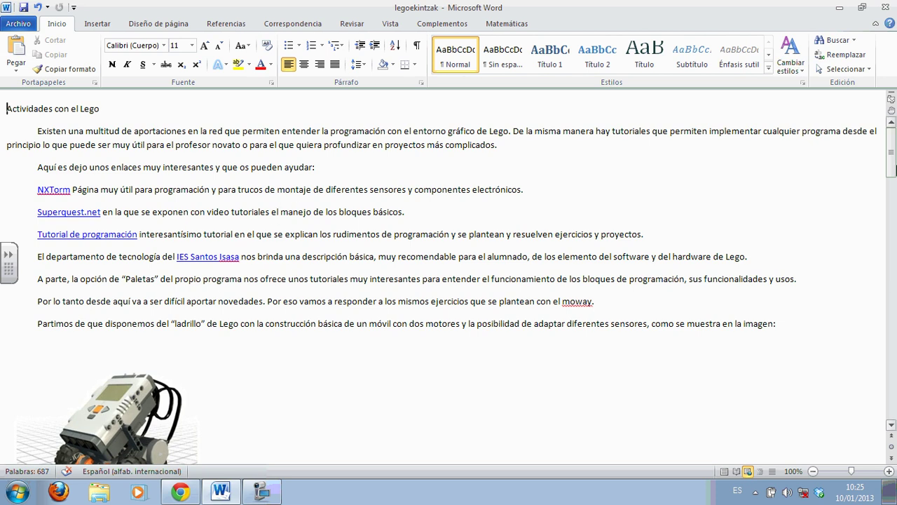
- Minimize the document and group the legoekintzak page and the legoekintzak_archivos folder together in an empty area of the desktop
mouse_move(892, 168)
left_mouse_down()
mouse_move(891, 380)
mouse_move(892, 155)
left_mouse_up()
mouse_move(891, 155)
left_mouse_down()
mouse_move(892, 384)
mouse_move(891, 152)
left_mouse_up()
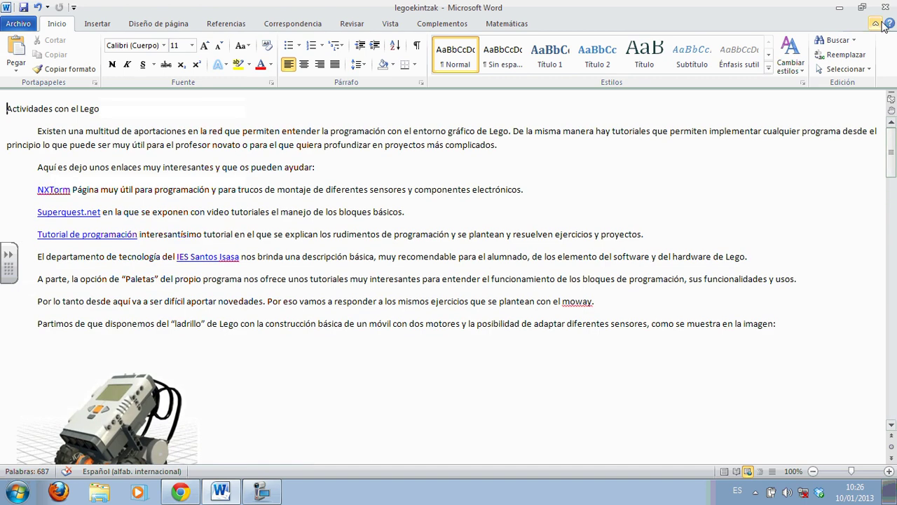
left_click(839, 10)
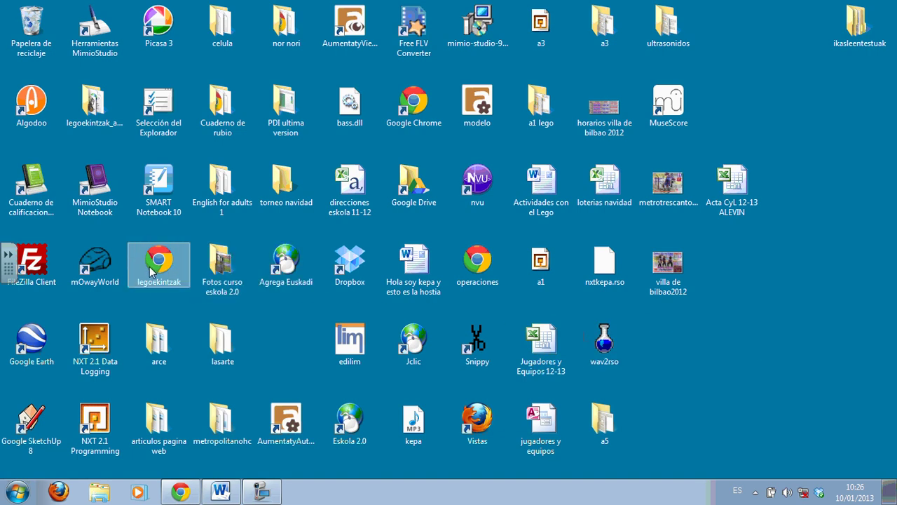
left_click_drag(152, 272, 815, 422)
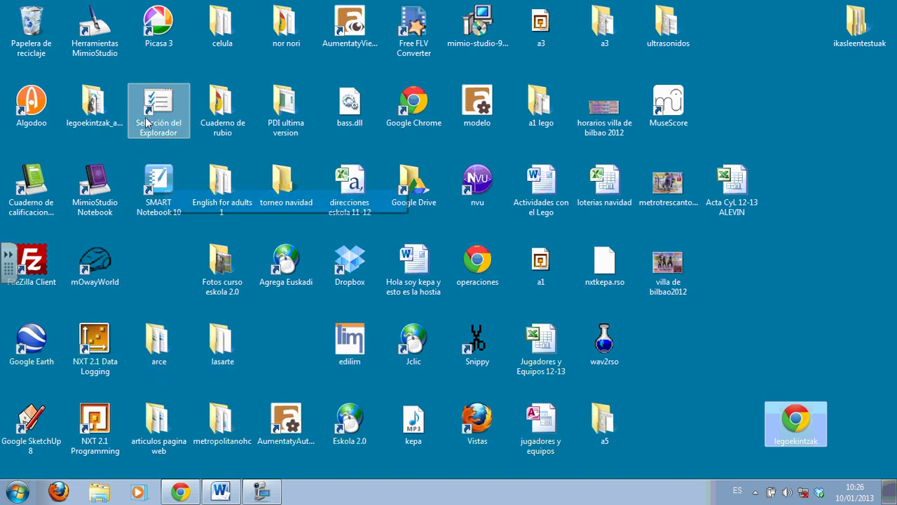
left_click_drag(95, 105, 813, 340)
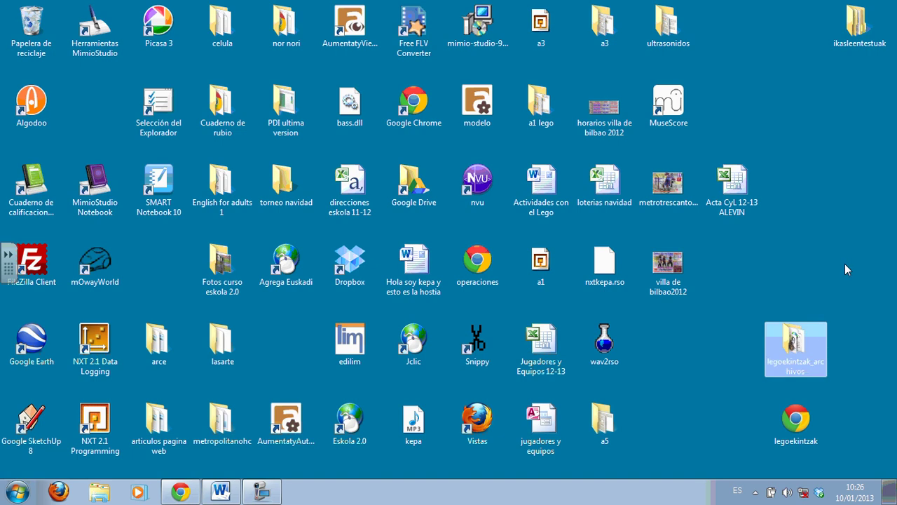
left_click_drag(841, 282, 750, 478)
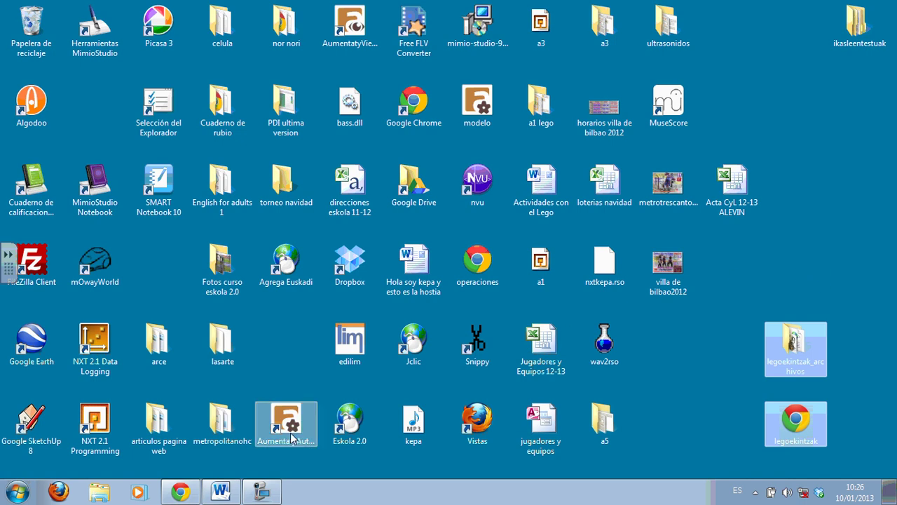
- Switch to Google Drive in Chrome and open the shared folder nirekarpeta from Mi unidad
left_click(182, 491)
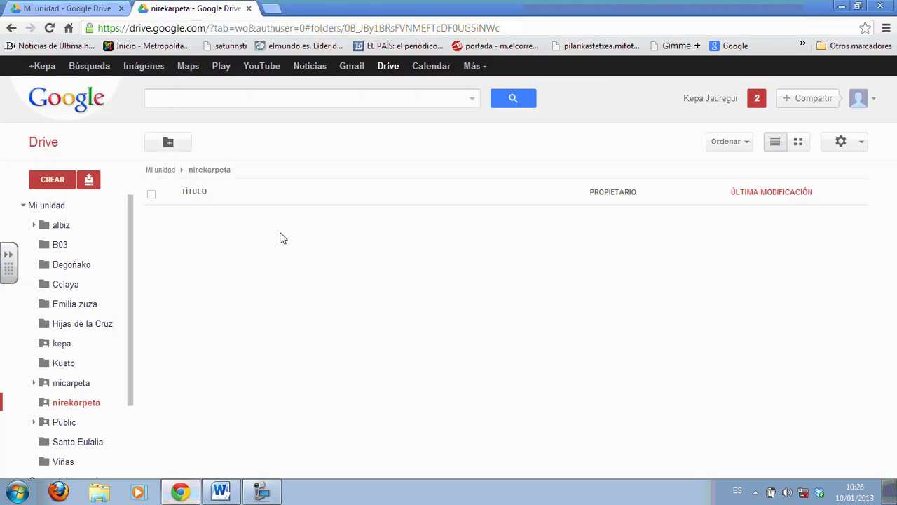
left_click(46, 205)
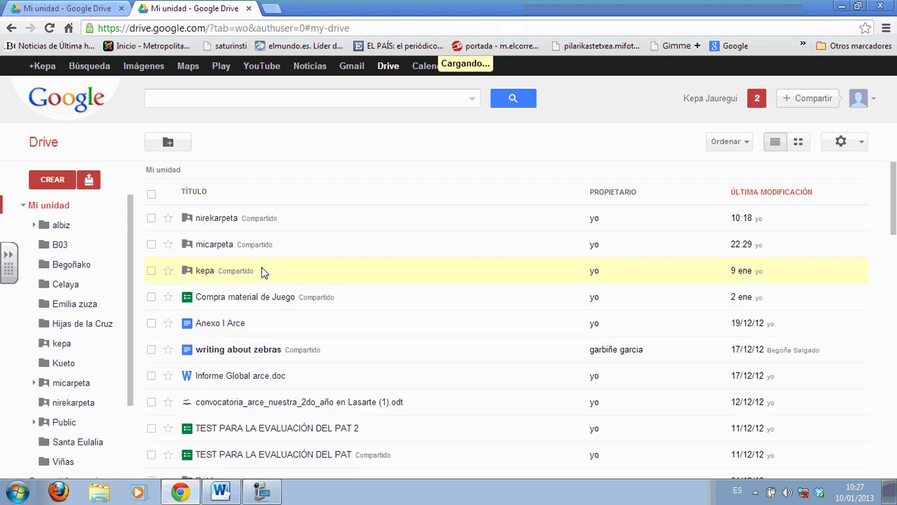
left_click(224, 221)
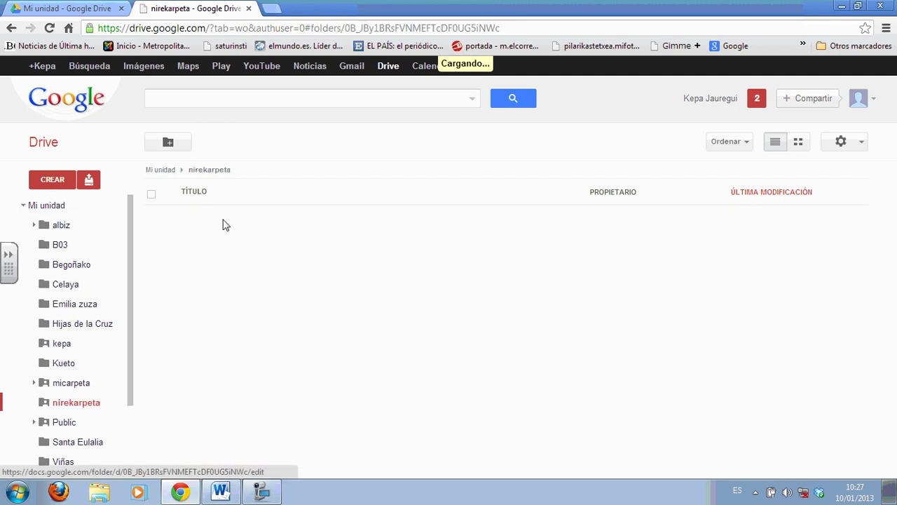
- Upload the legoekintzak web page file from the desktop to nirekarpeta, accept sharing it, and dismiss the upload summary
left_click(93, 184)
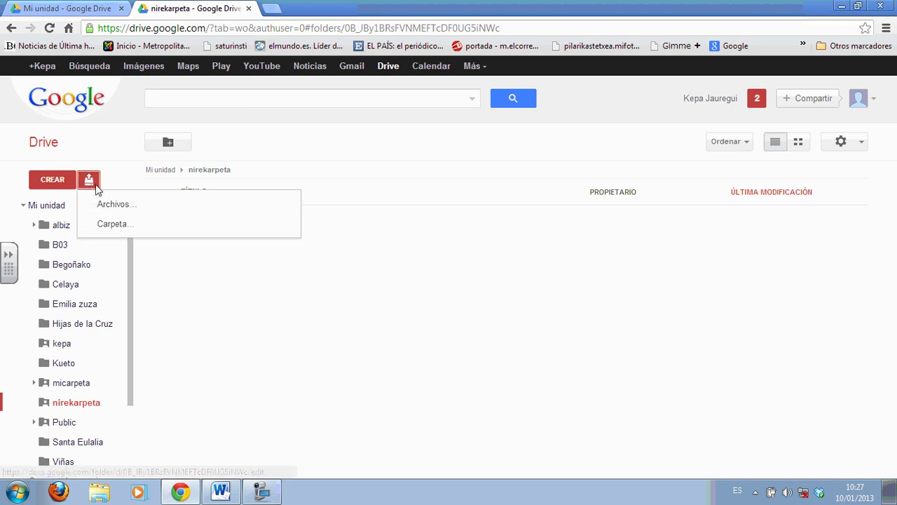
left_click(129, 207)
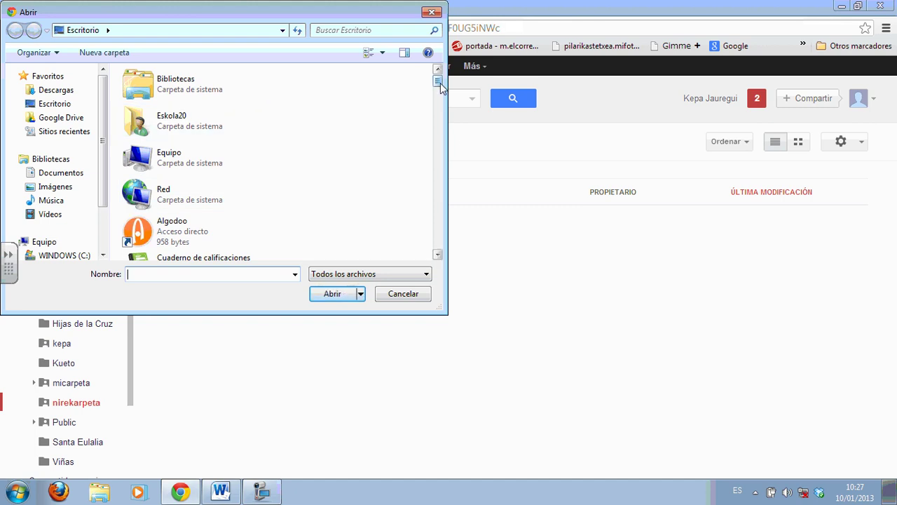
left_click_drag(439, 83, 435, 222)
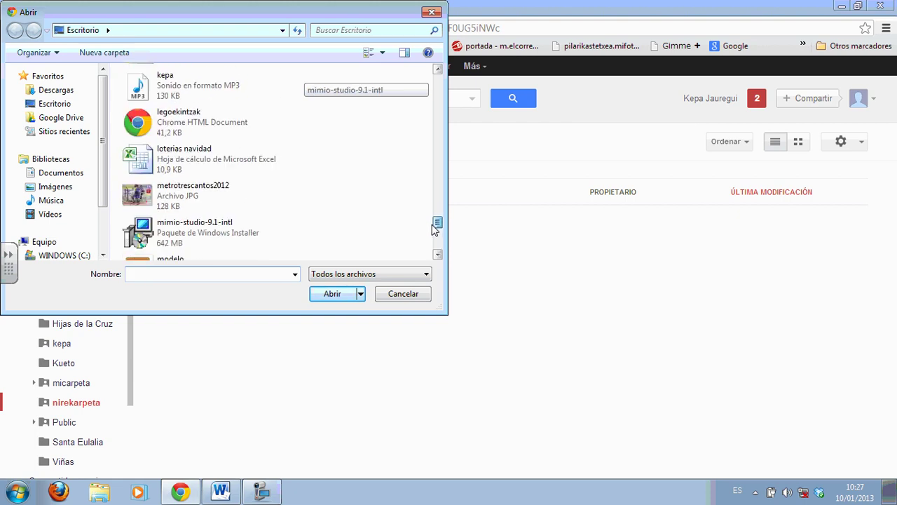
left_click(171, 128)
left_click(333, 293)
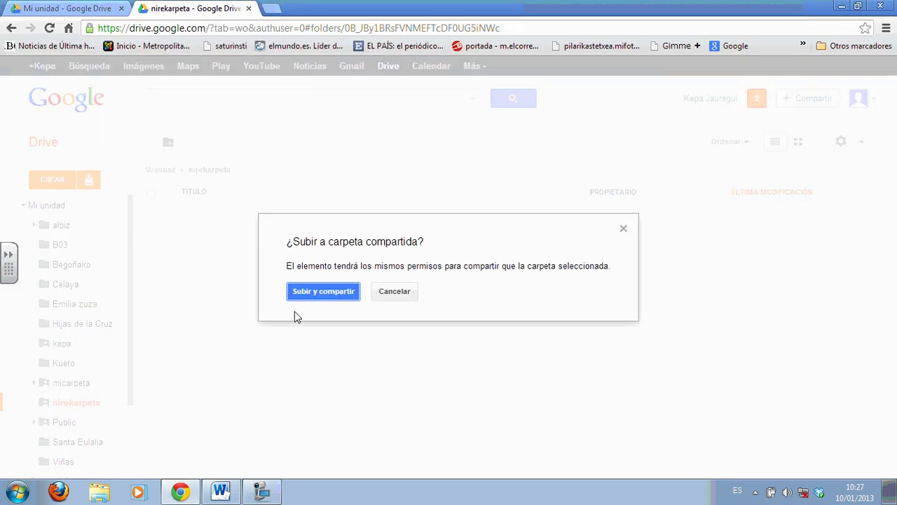
left_click(335, 294)
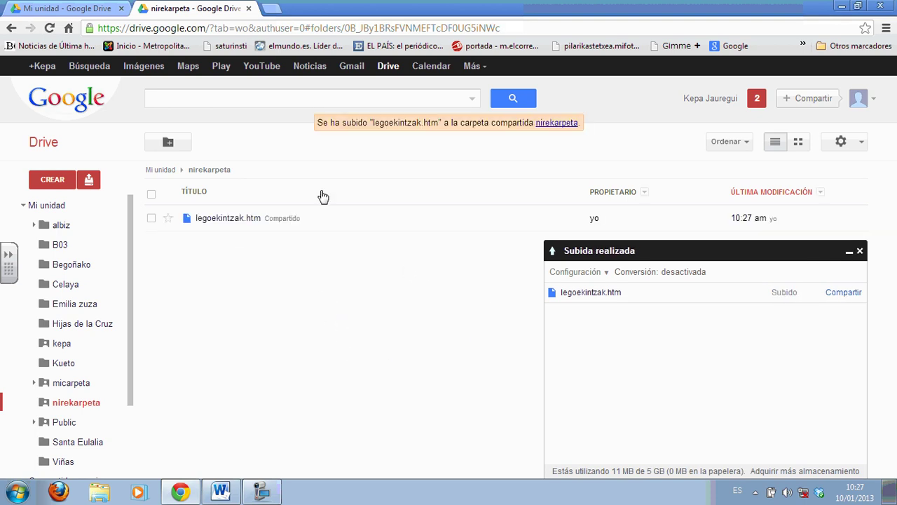
left_click(861, 251)
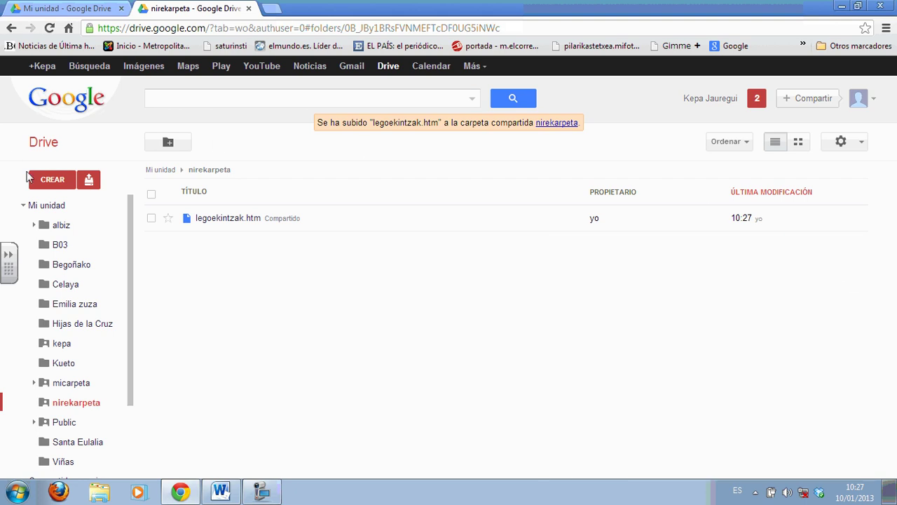
- Upload the legoekintzak_archivos folder from the desktop to nirekarpeta, accept sharing it, and dismiss the upload summary
left_click(89, 182)
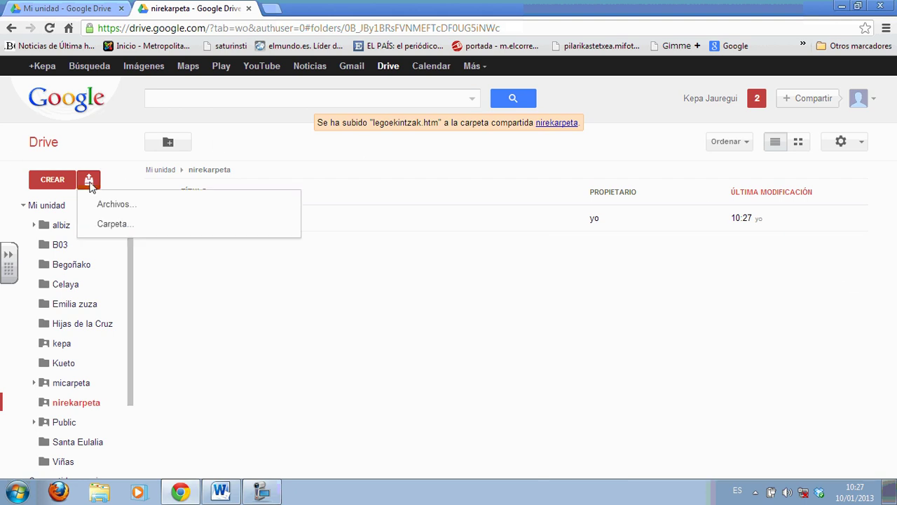
left_click(113, 224)
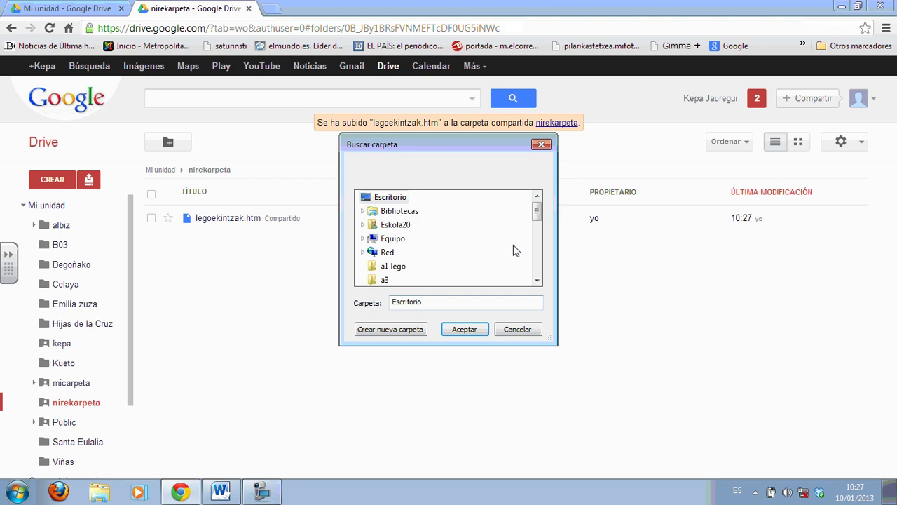
left_click_drag(536, 211, 538, 252)
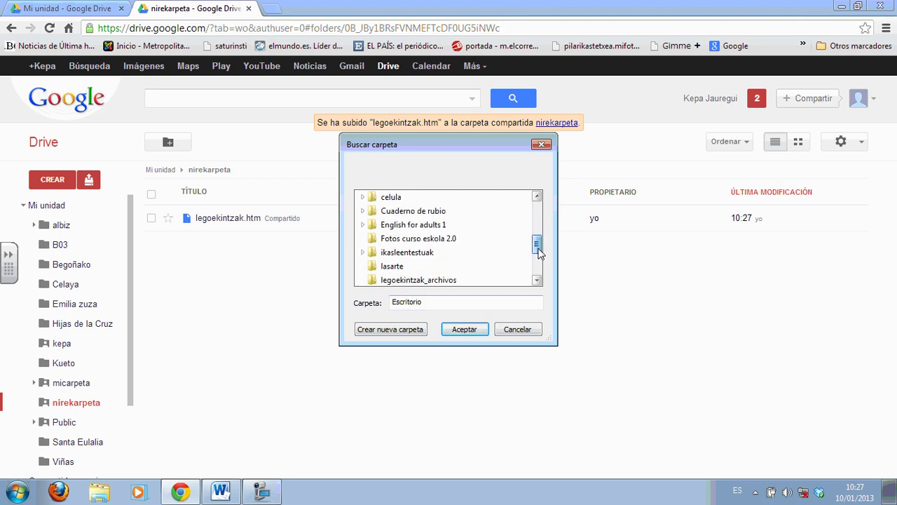
left_click(452, 282)
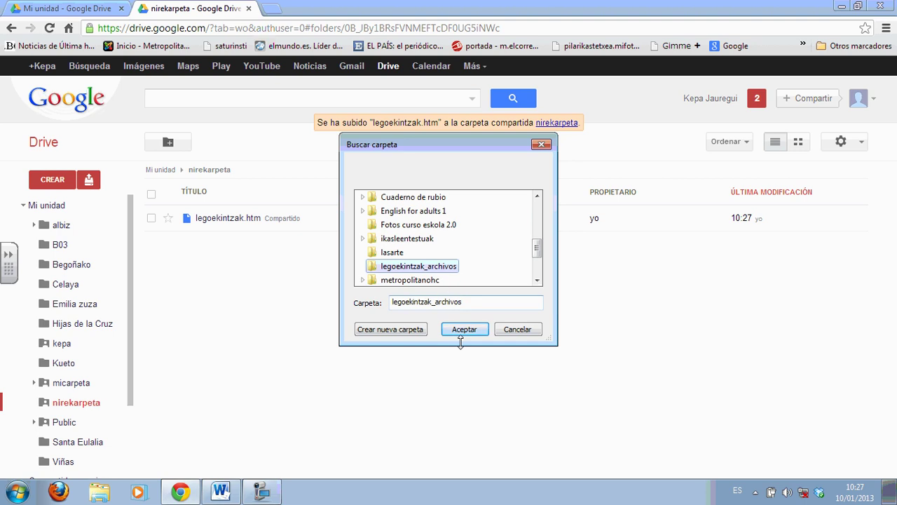
left_click(465, 331)
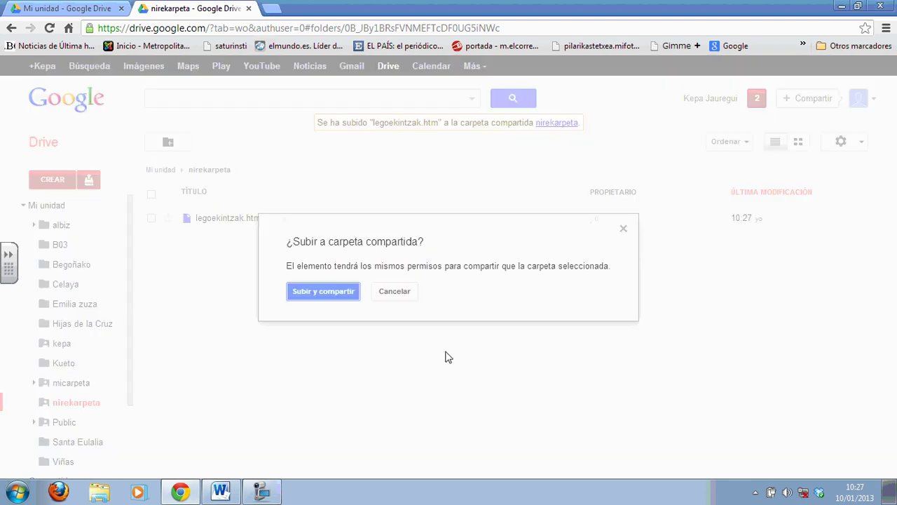
left_click(334, 293)
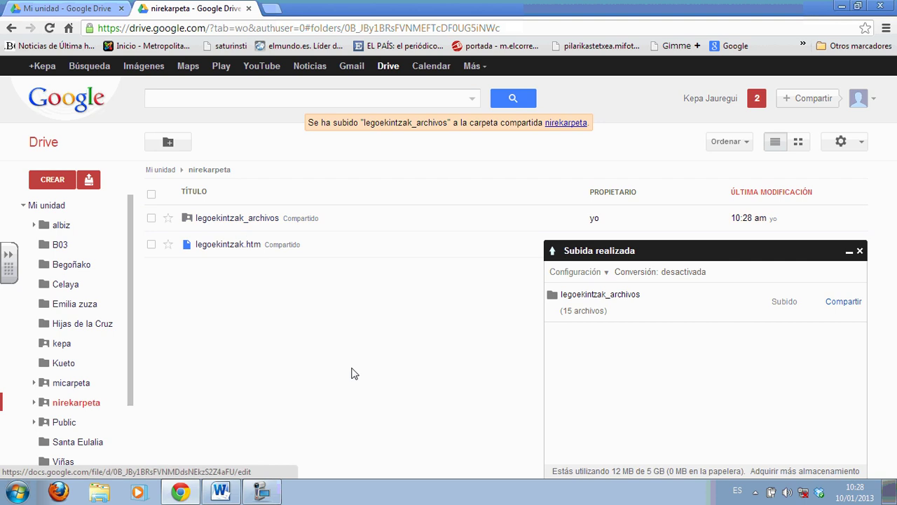
left_click(861, 254)
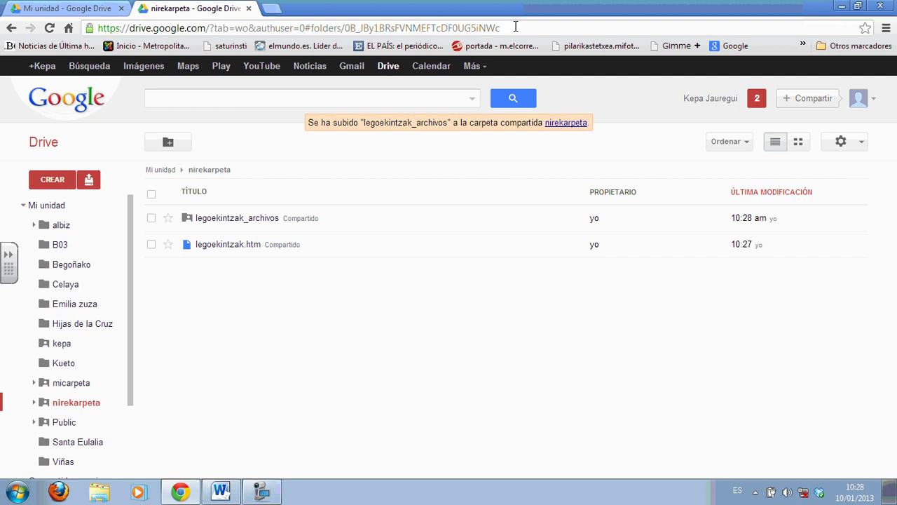
- Copy the folder ID of nirekarpeta, the part of its web address after "folders/"
left_click_drag(512, 26, 347, 21)
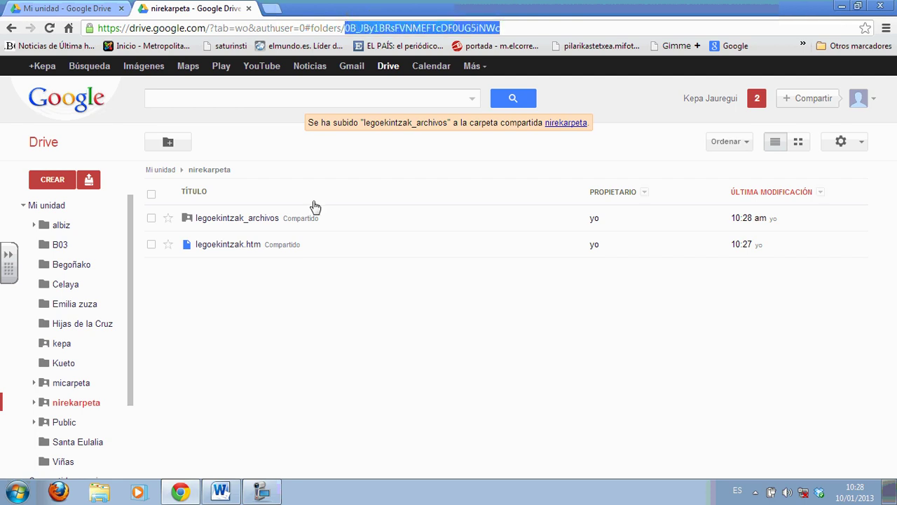
right_click(459, 29)
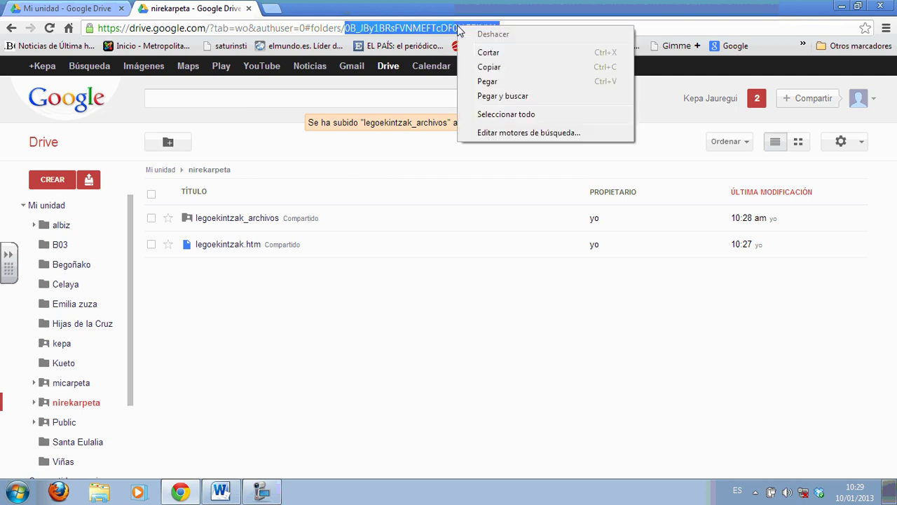
left_click(516, 68)
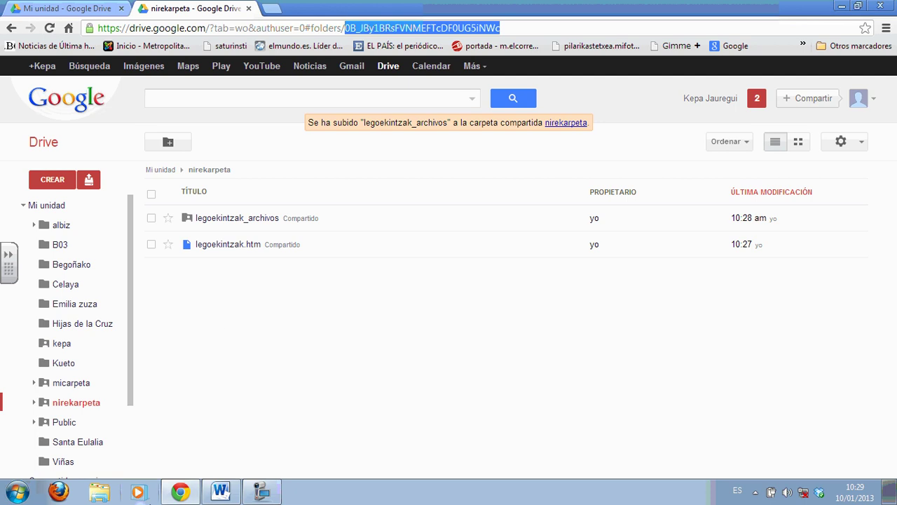
- Switch to Word and close the legoekintzak document
left_click(219, 498)
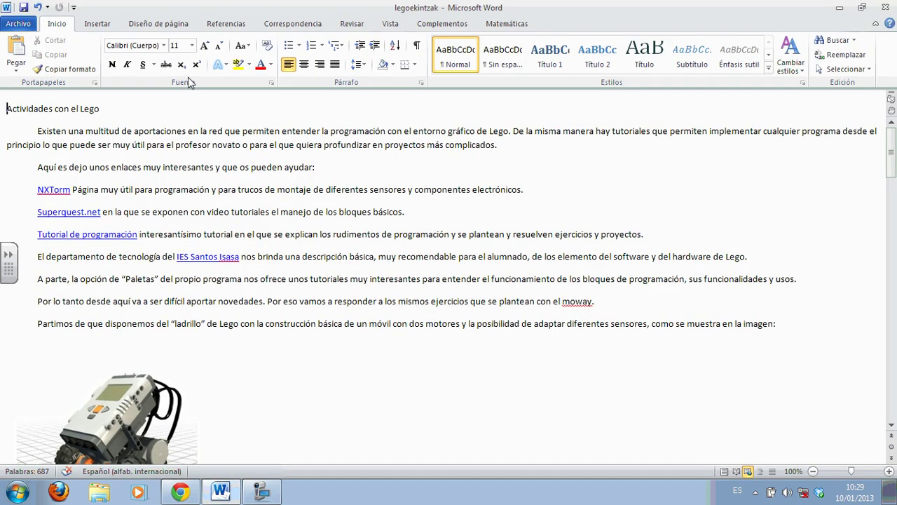
left_click(5, 8)
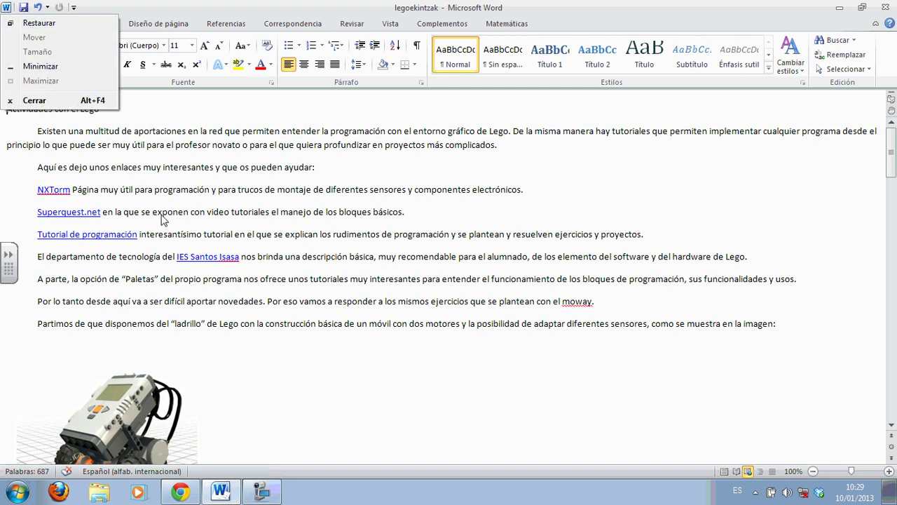
left_click(80, 100)
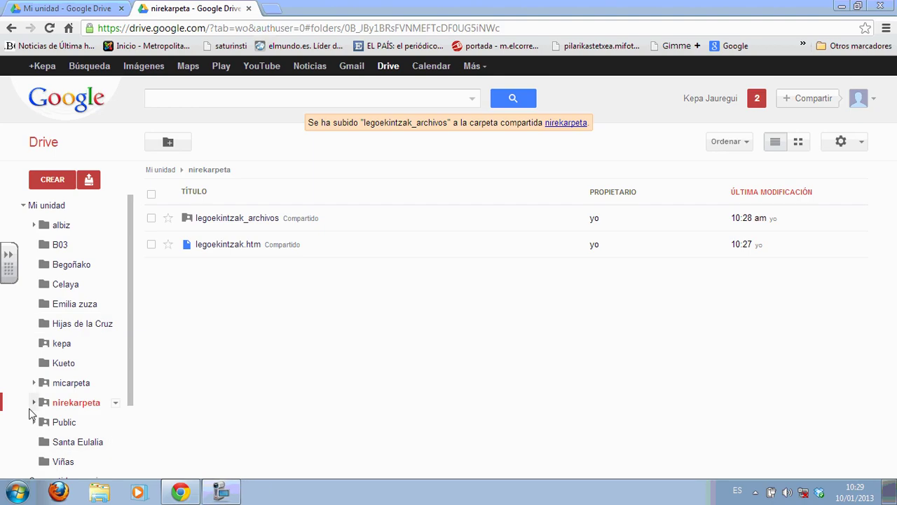
left_click(17, 490)
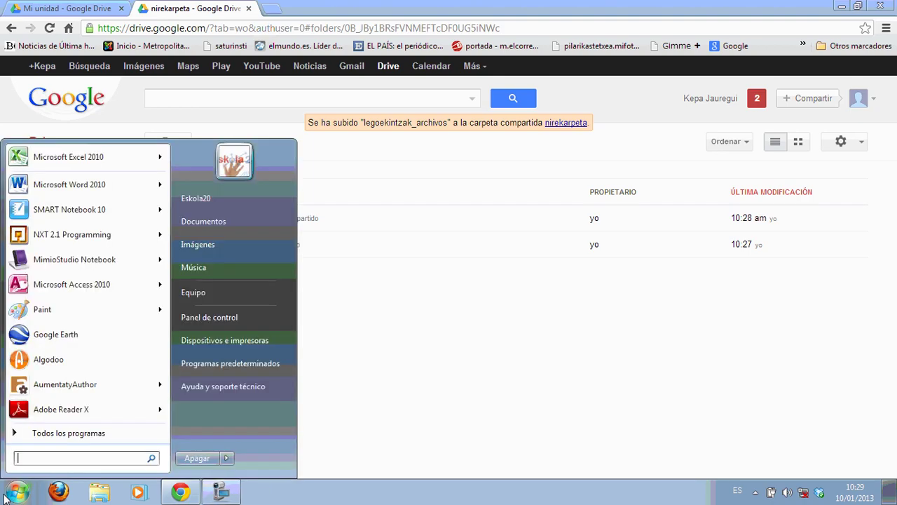
left_click(98, 188)
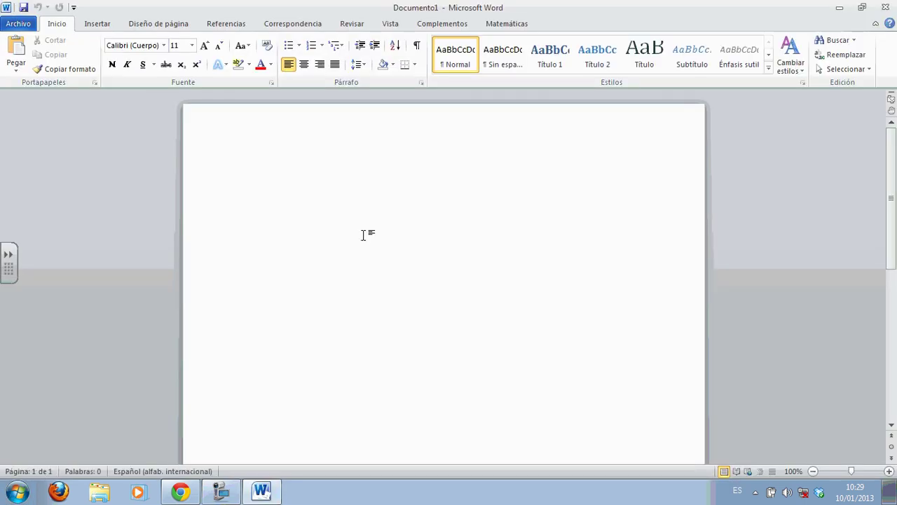
type("http")
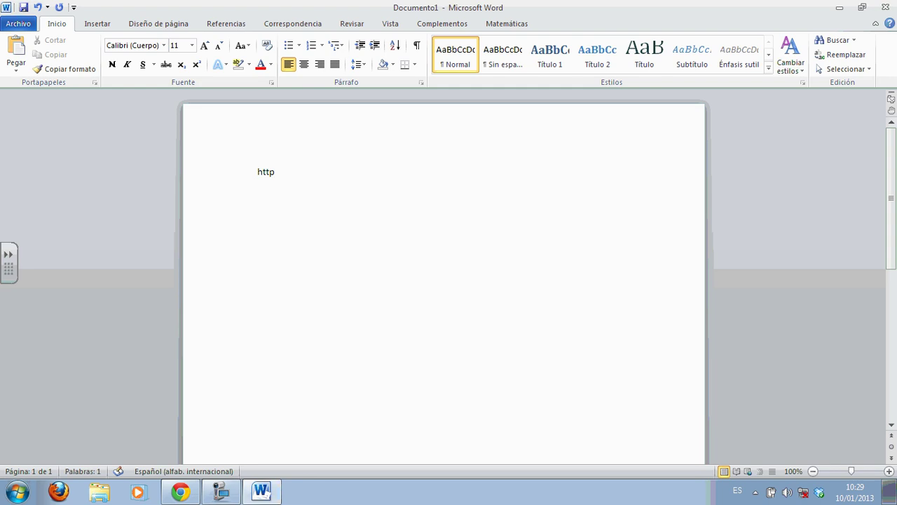
type("s://driv")
key("BackSpace")
key("BackSpace")
type("googledrive.c")
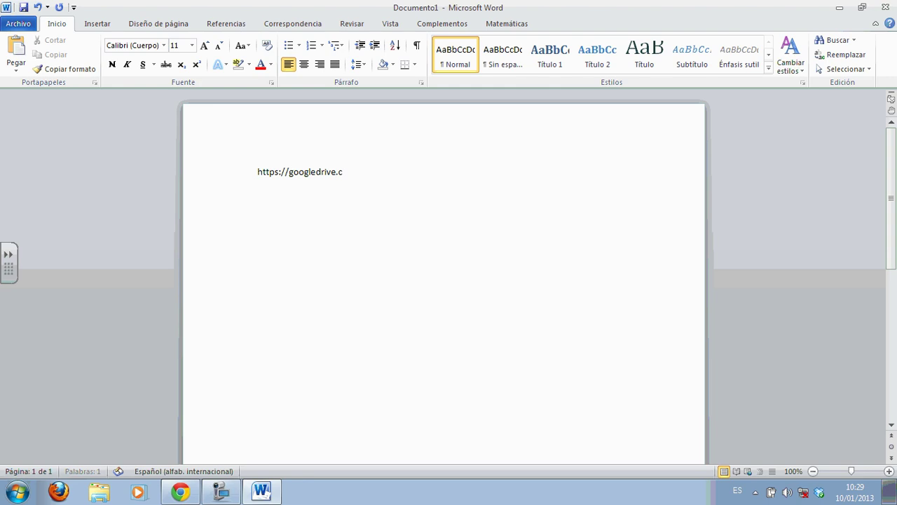
type("om/host/")
- Complete the address with the copied folder ID, a slash and the uploaded file's name legoekintzak.htm, and turn it into a link
right_click(386, 171)
left_click(304, 223)
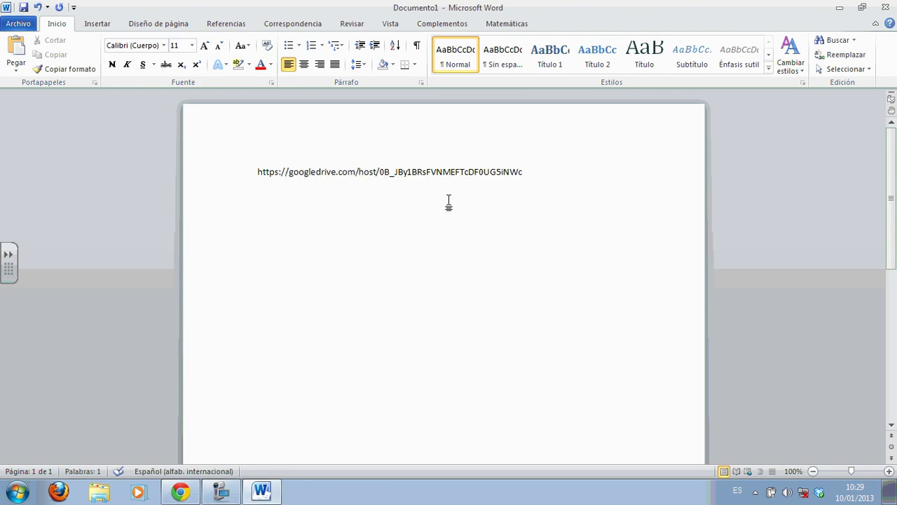
type("/")
left_click(180, 492)
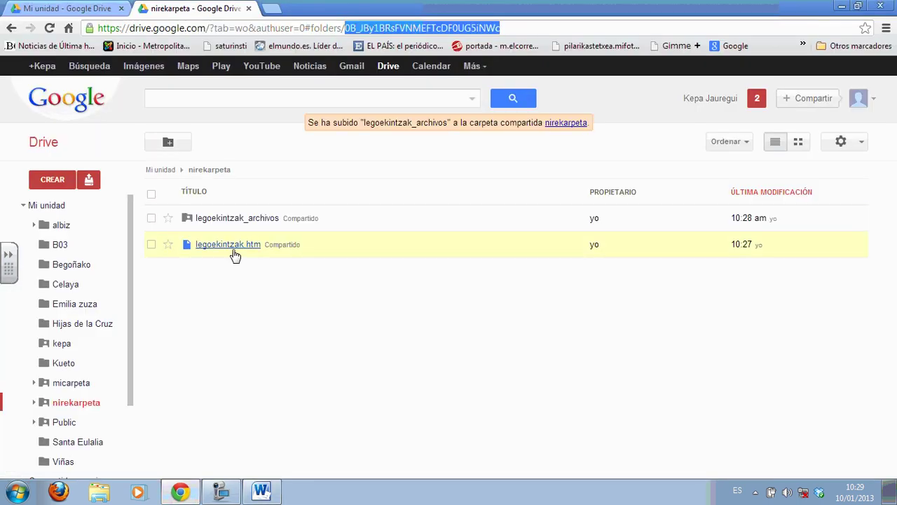
left_click(257, 495)
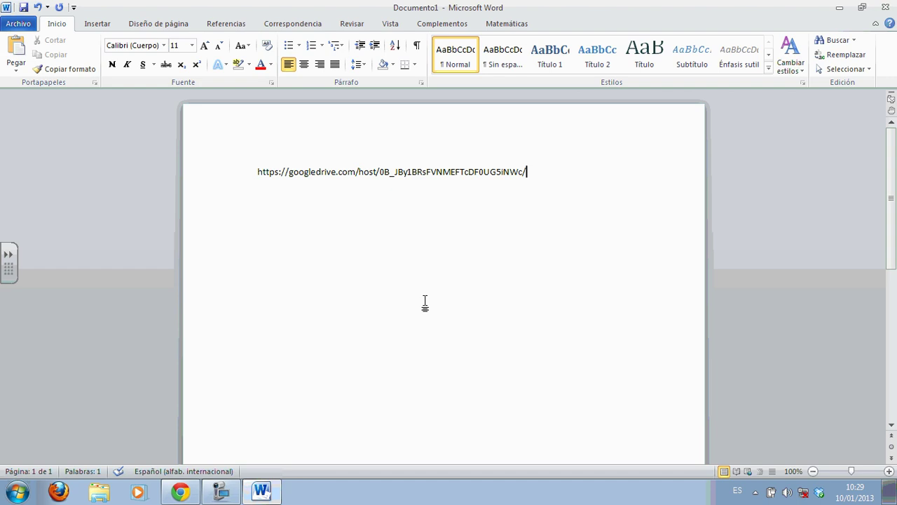
type("legoekintzak.htm")
key("Return")
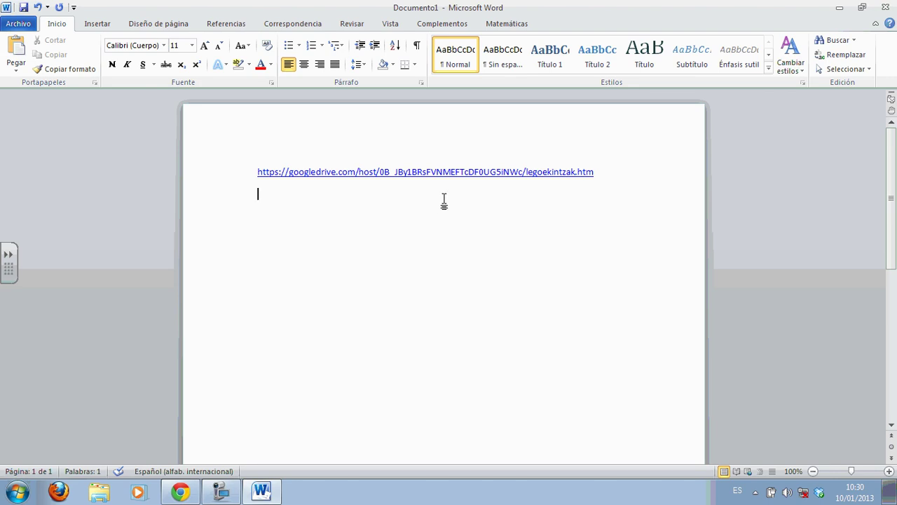
- Follow the finished link to the hosted legoekintzak.htm page and examine its text, links and images along the whole page
left_click(450, 173)
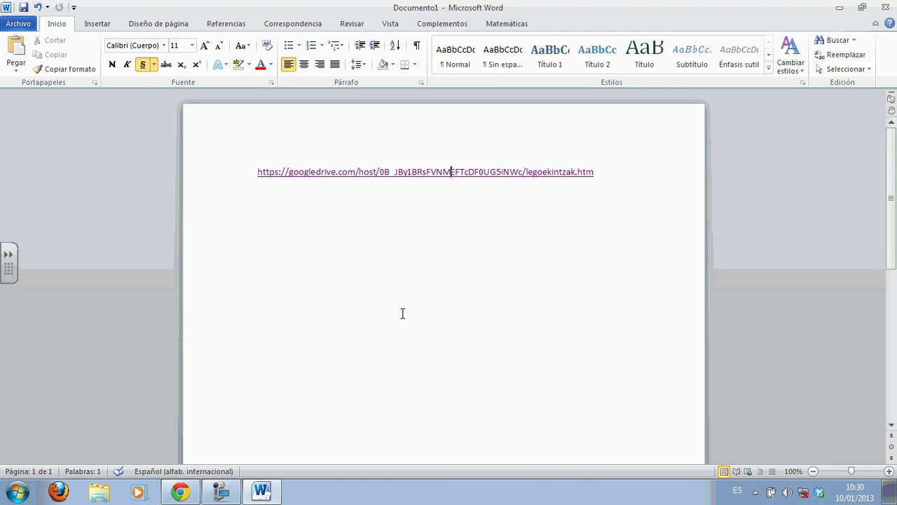
left_click(451, 180, "ctrl")
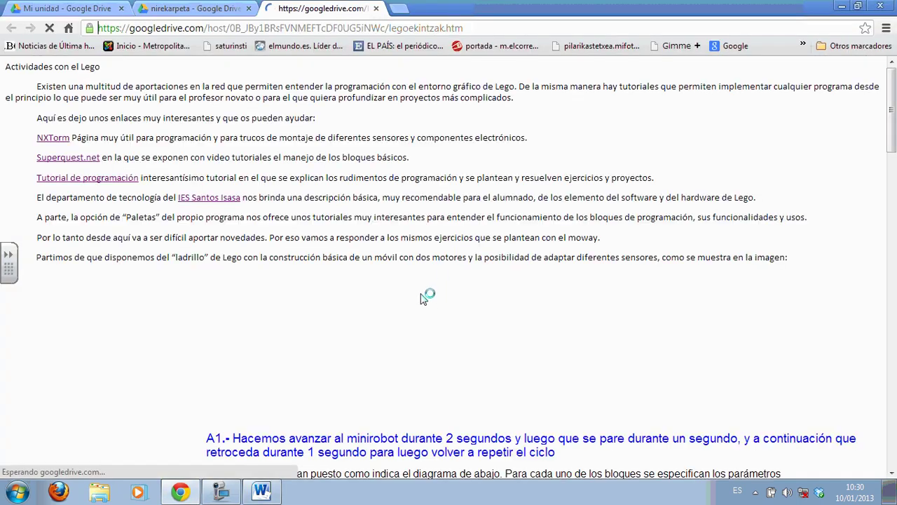
scroll(766, 346, "down", 1)
scroll(784, 336, "down", 2)
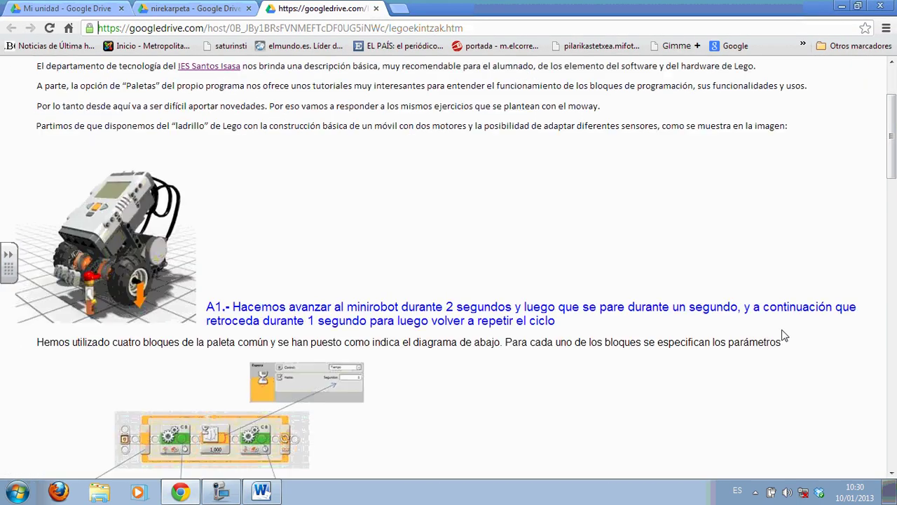
scroll(784, 327, "down", 10)
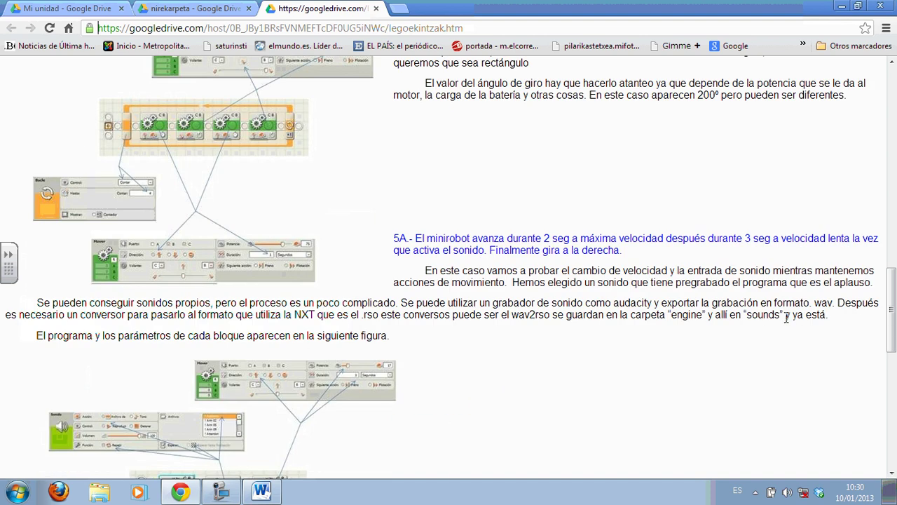
scroll(785, 322, "down", 4)
scroll(787, 322, "up", 14)
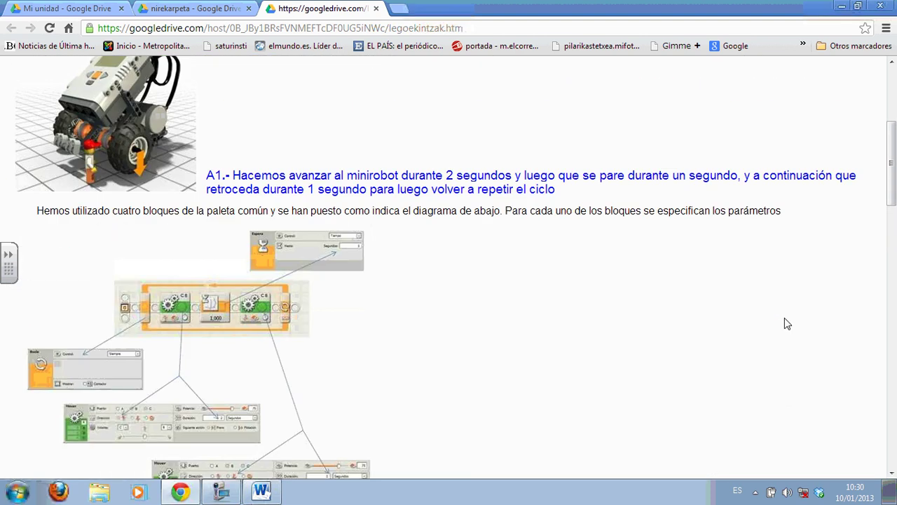
scroll(787, 322, "up", 4)
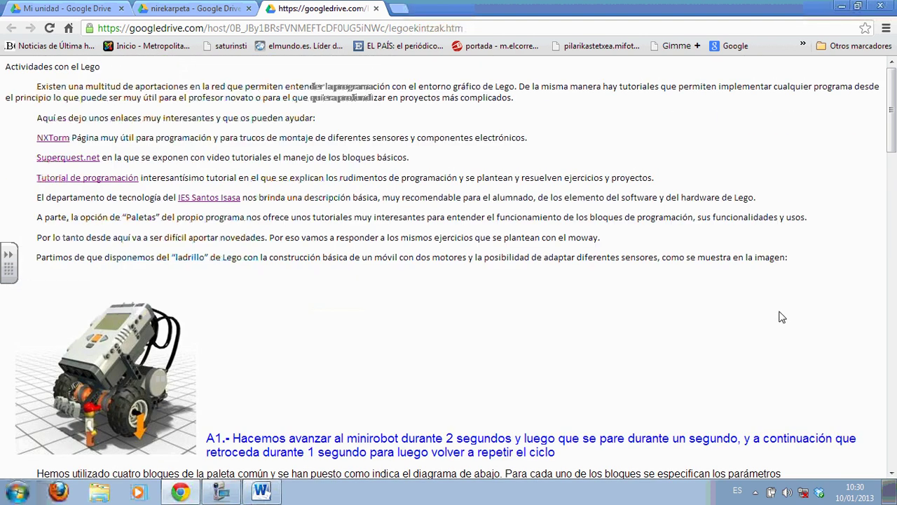
scroll(785, 318, "down", 9)
scroll(785, 313, "down", 13)
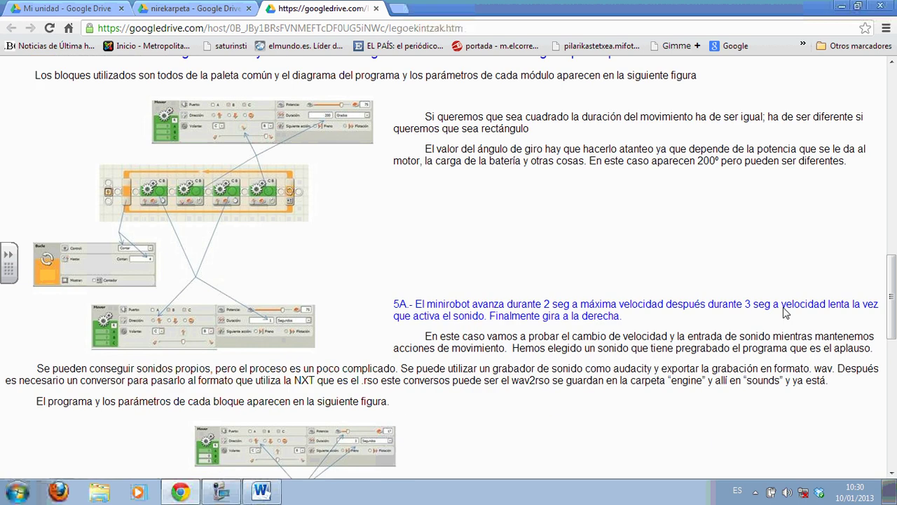
scroll(785, 311, "up", 6)
scroll(786, 312, "up", 11)
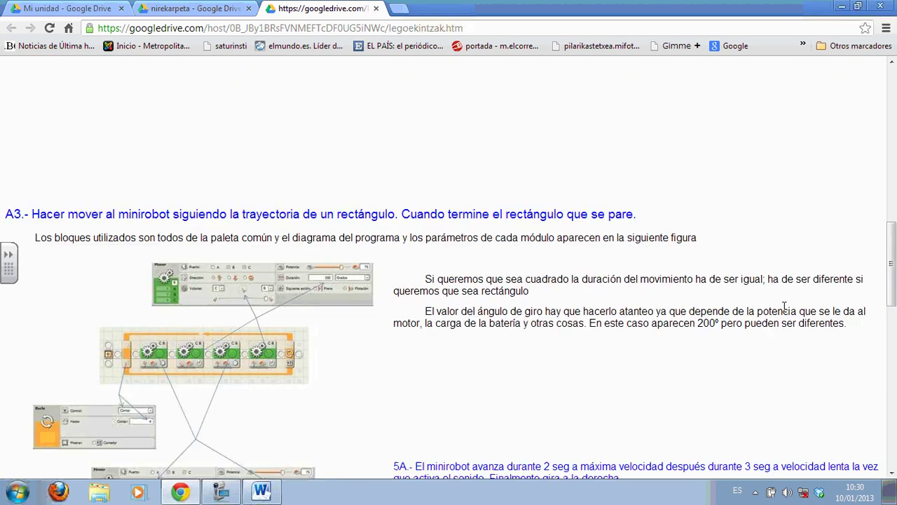
left_click(218, 491)
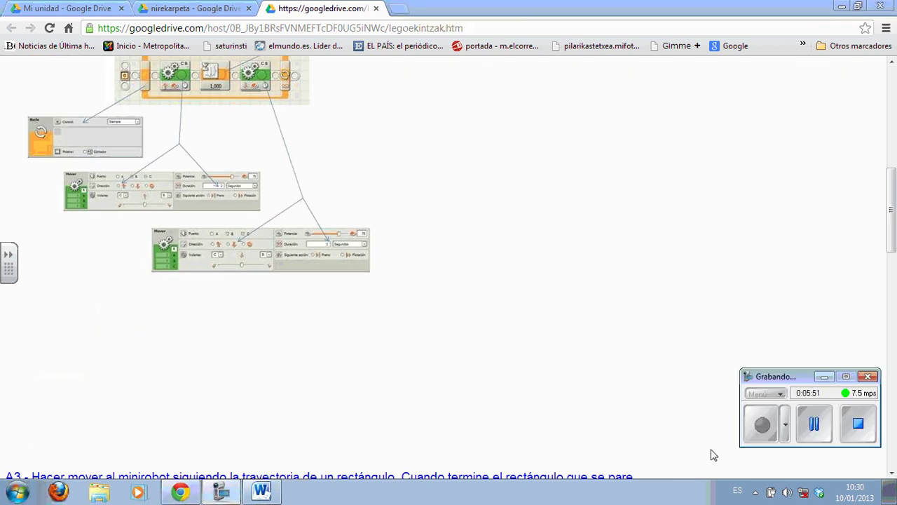